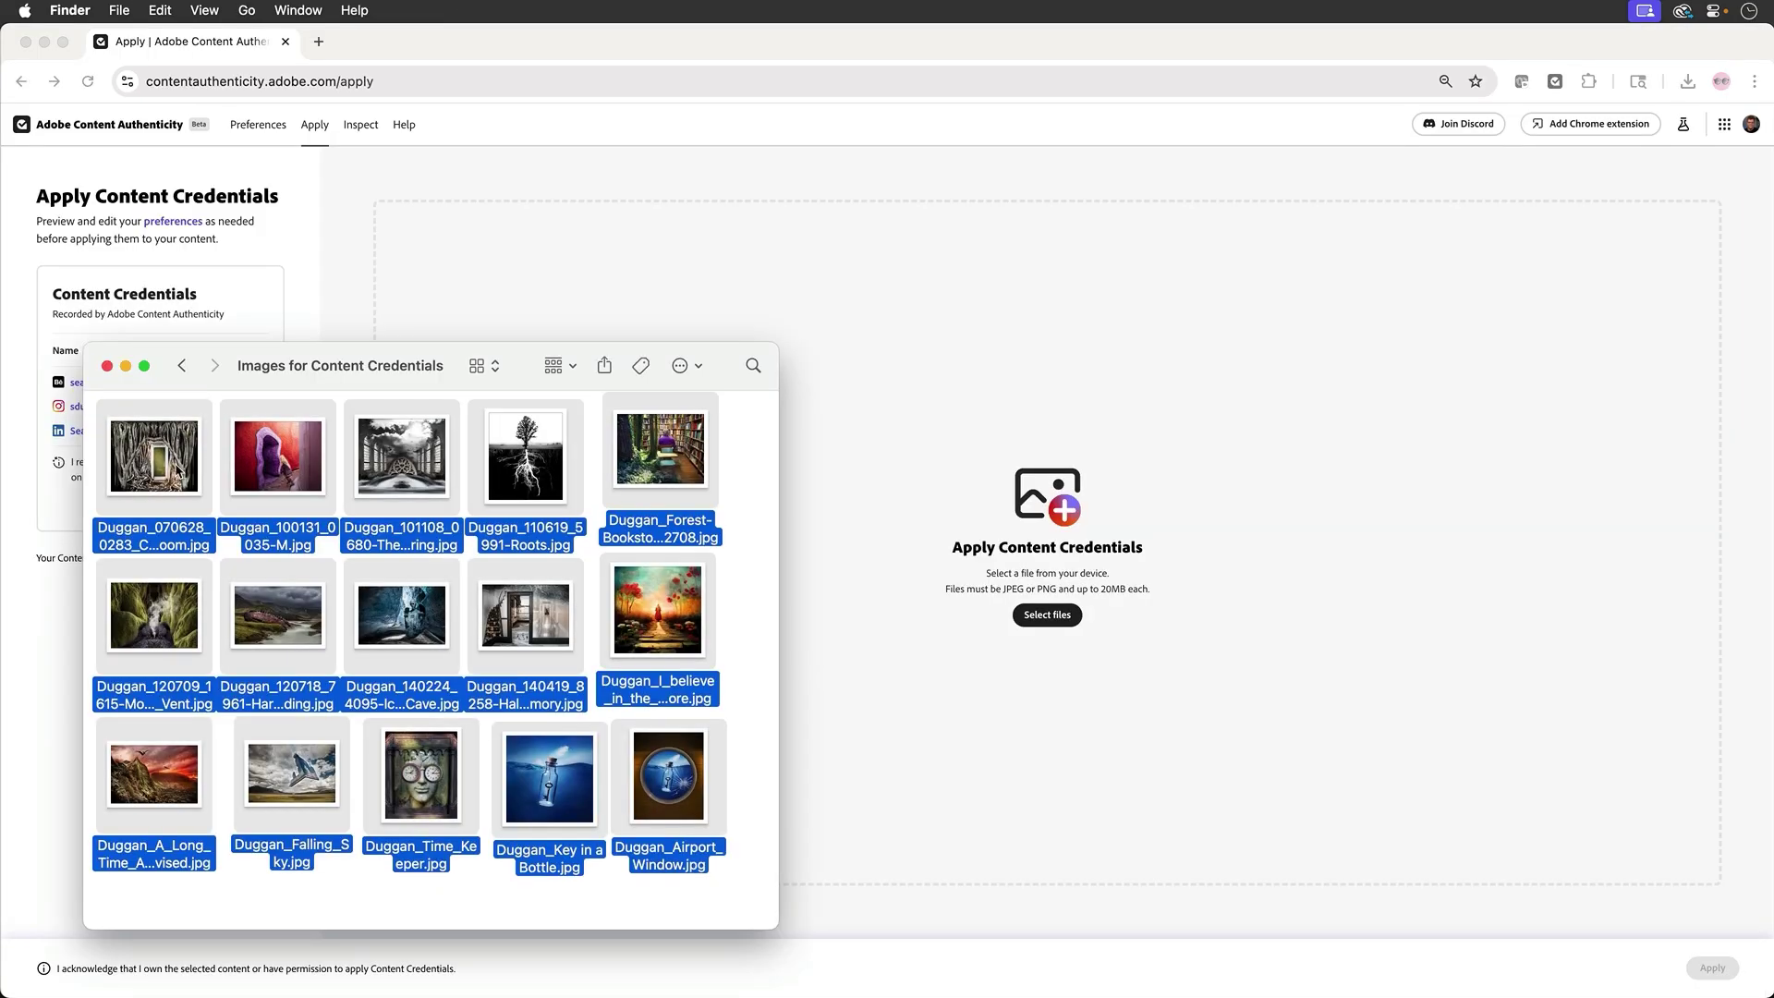
Open the Content Credentials of an image in the Behance International Terminal gallery
left_click_drag(524, 457, 647, 325)
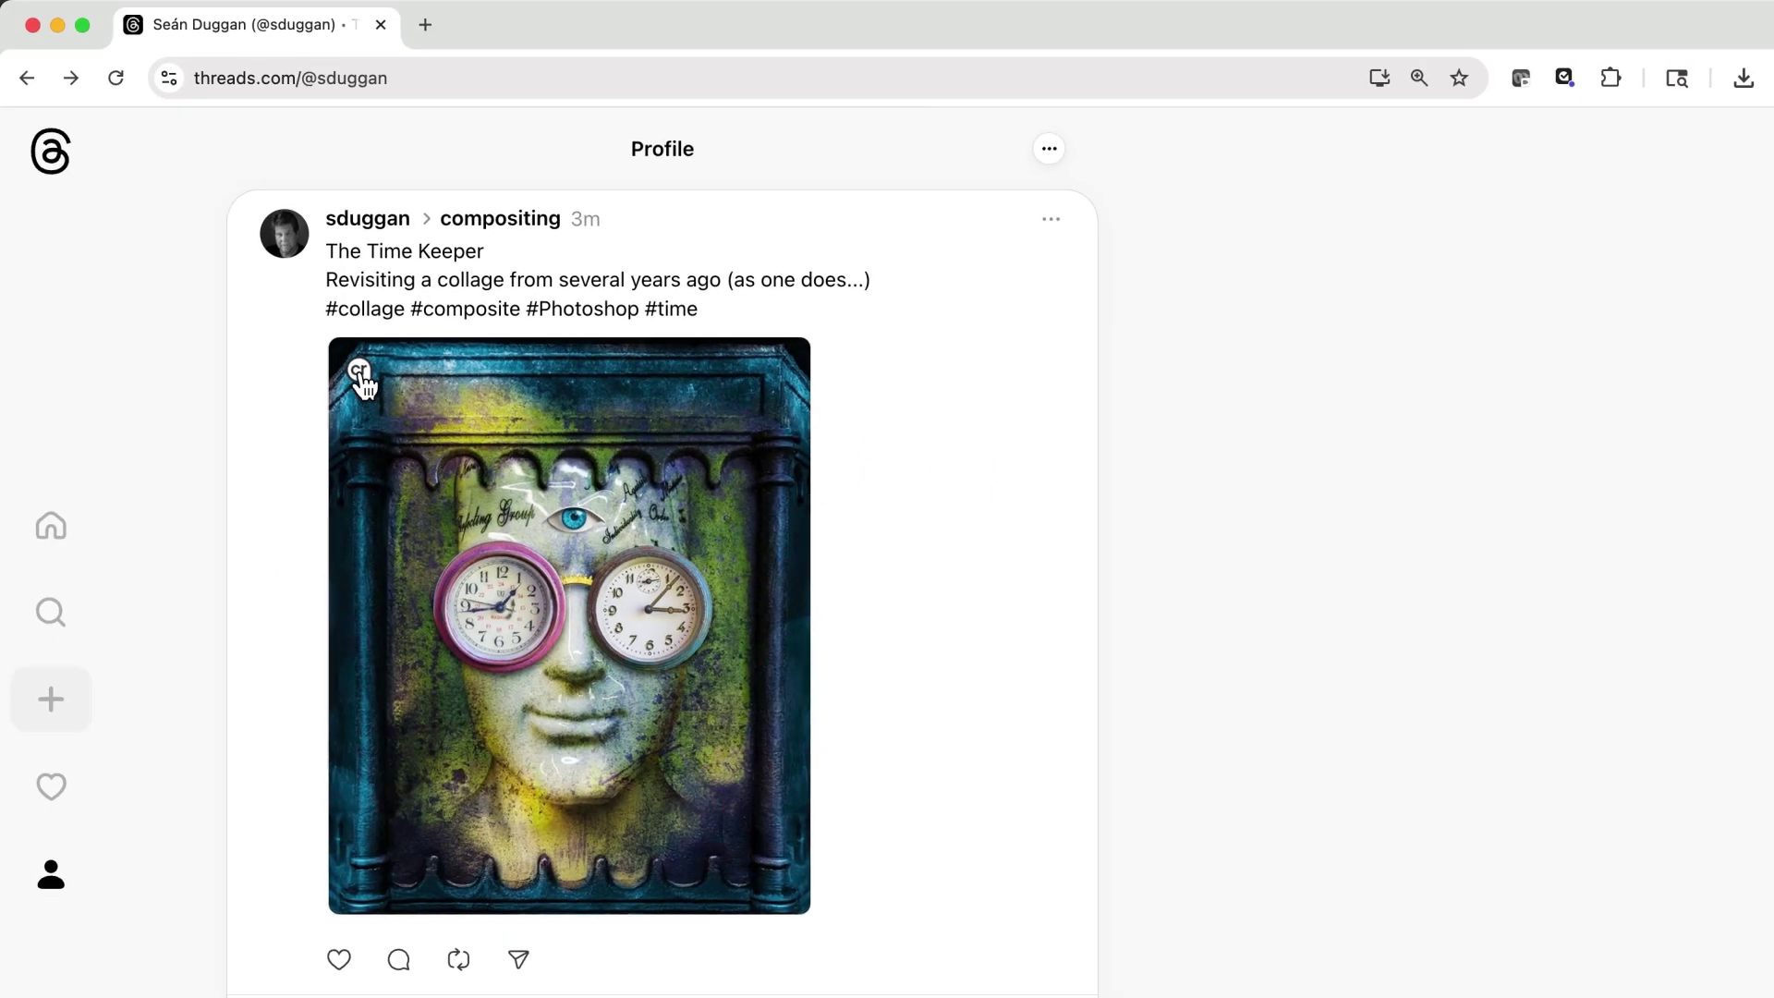
left_click(359, 368)
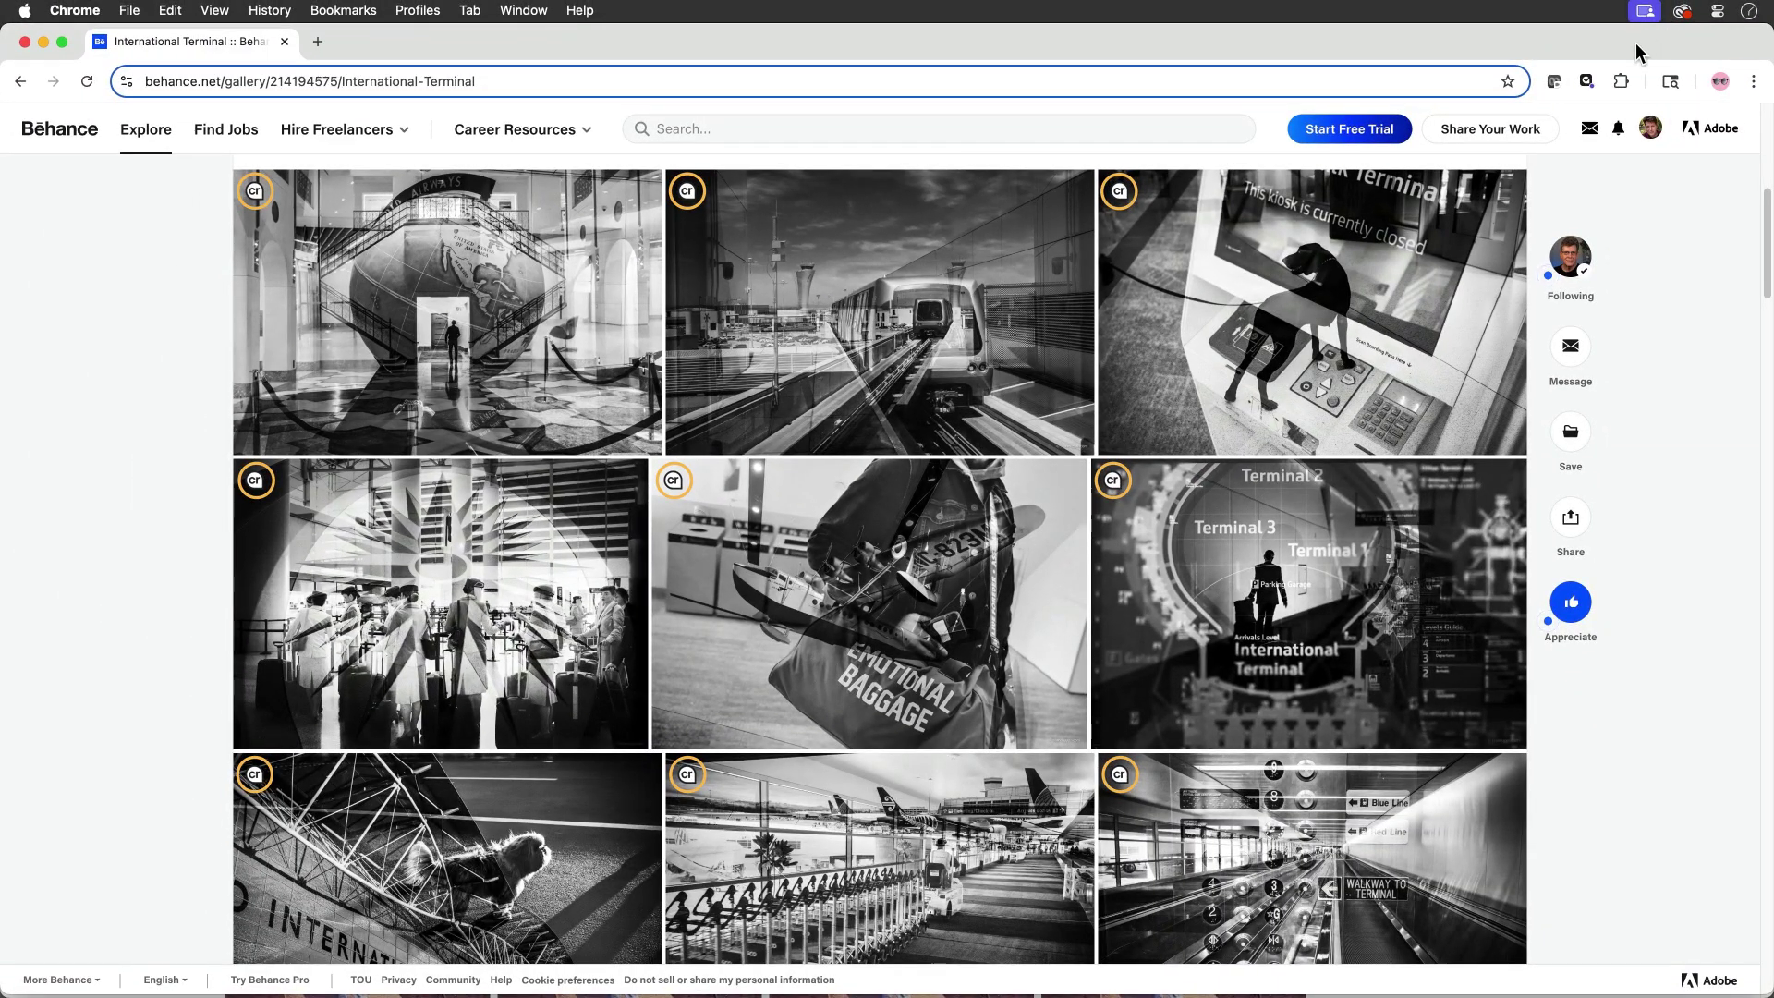
Open the extension panel listing each gallery image's credentials, all issued by Adobe Inc
left_click(1589, 80)
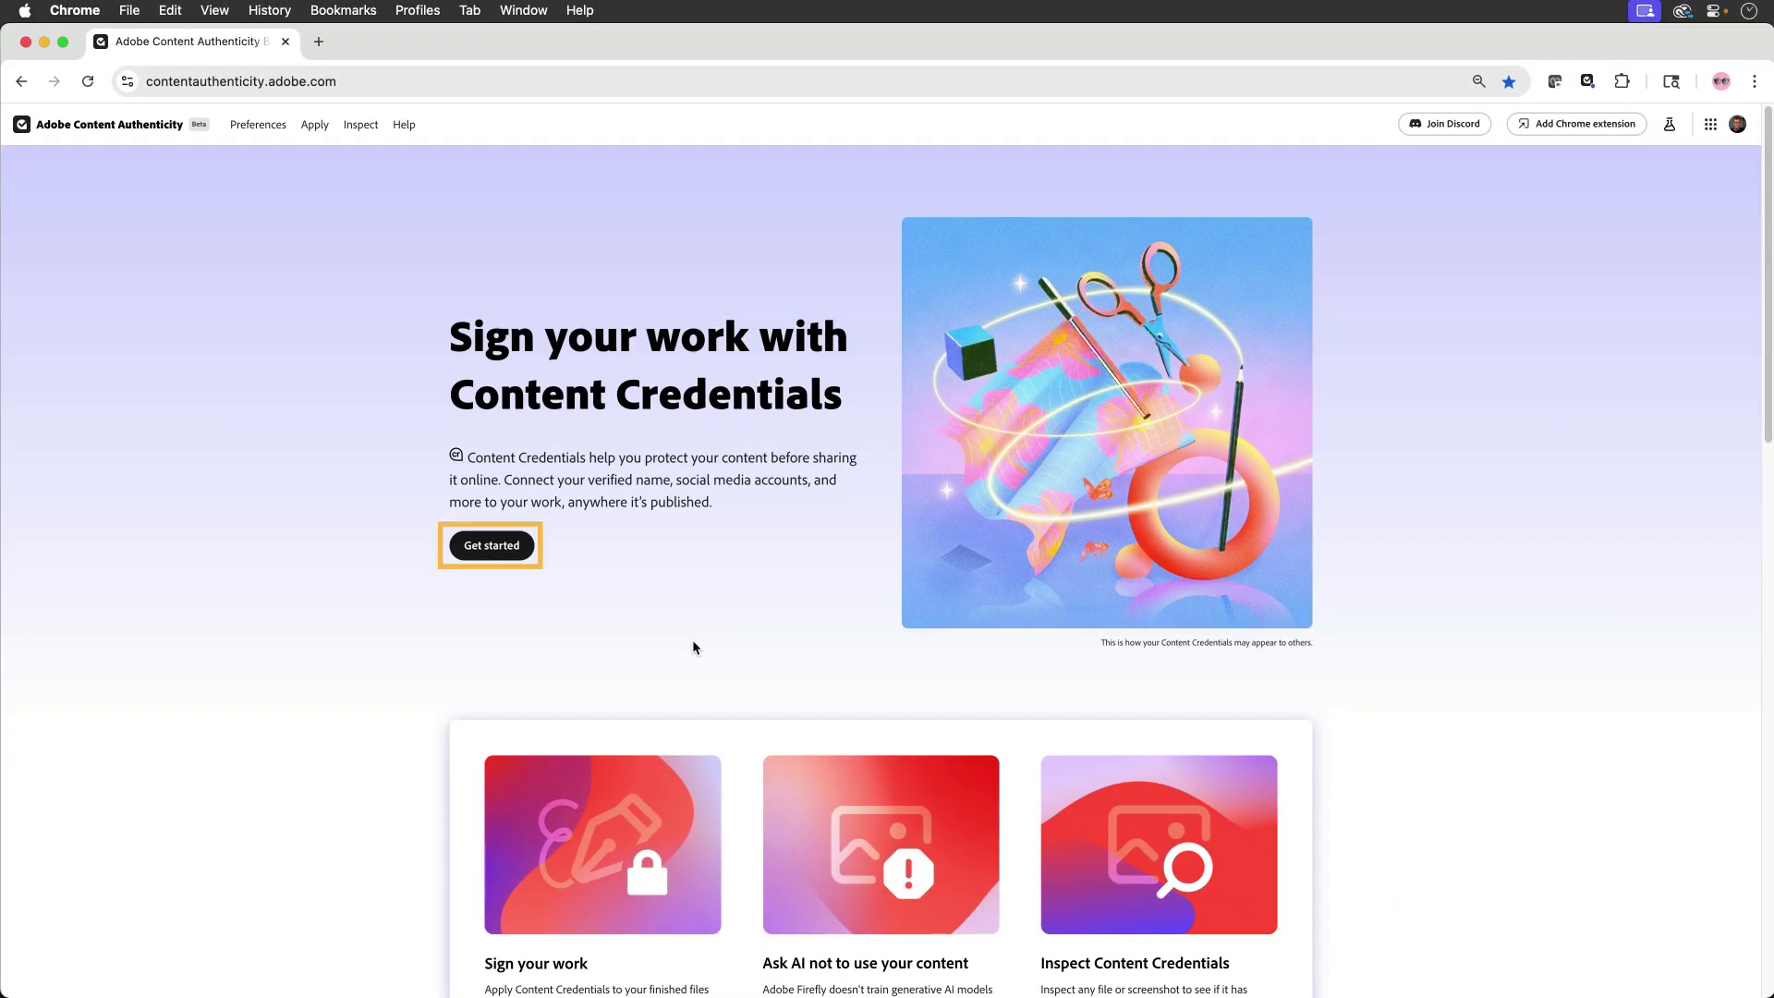
Start from Get started and open Preferences showing the LinkedIn-verified name and linked Behance, Instagram, LinkedIn accounts
left_click(524, 556)
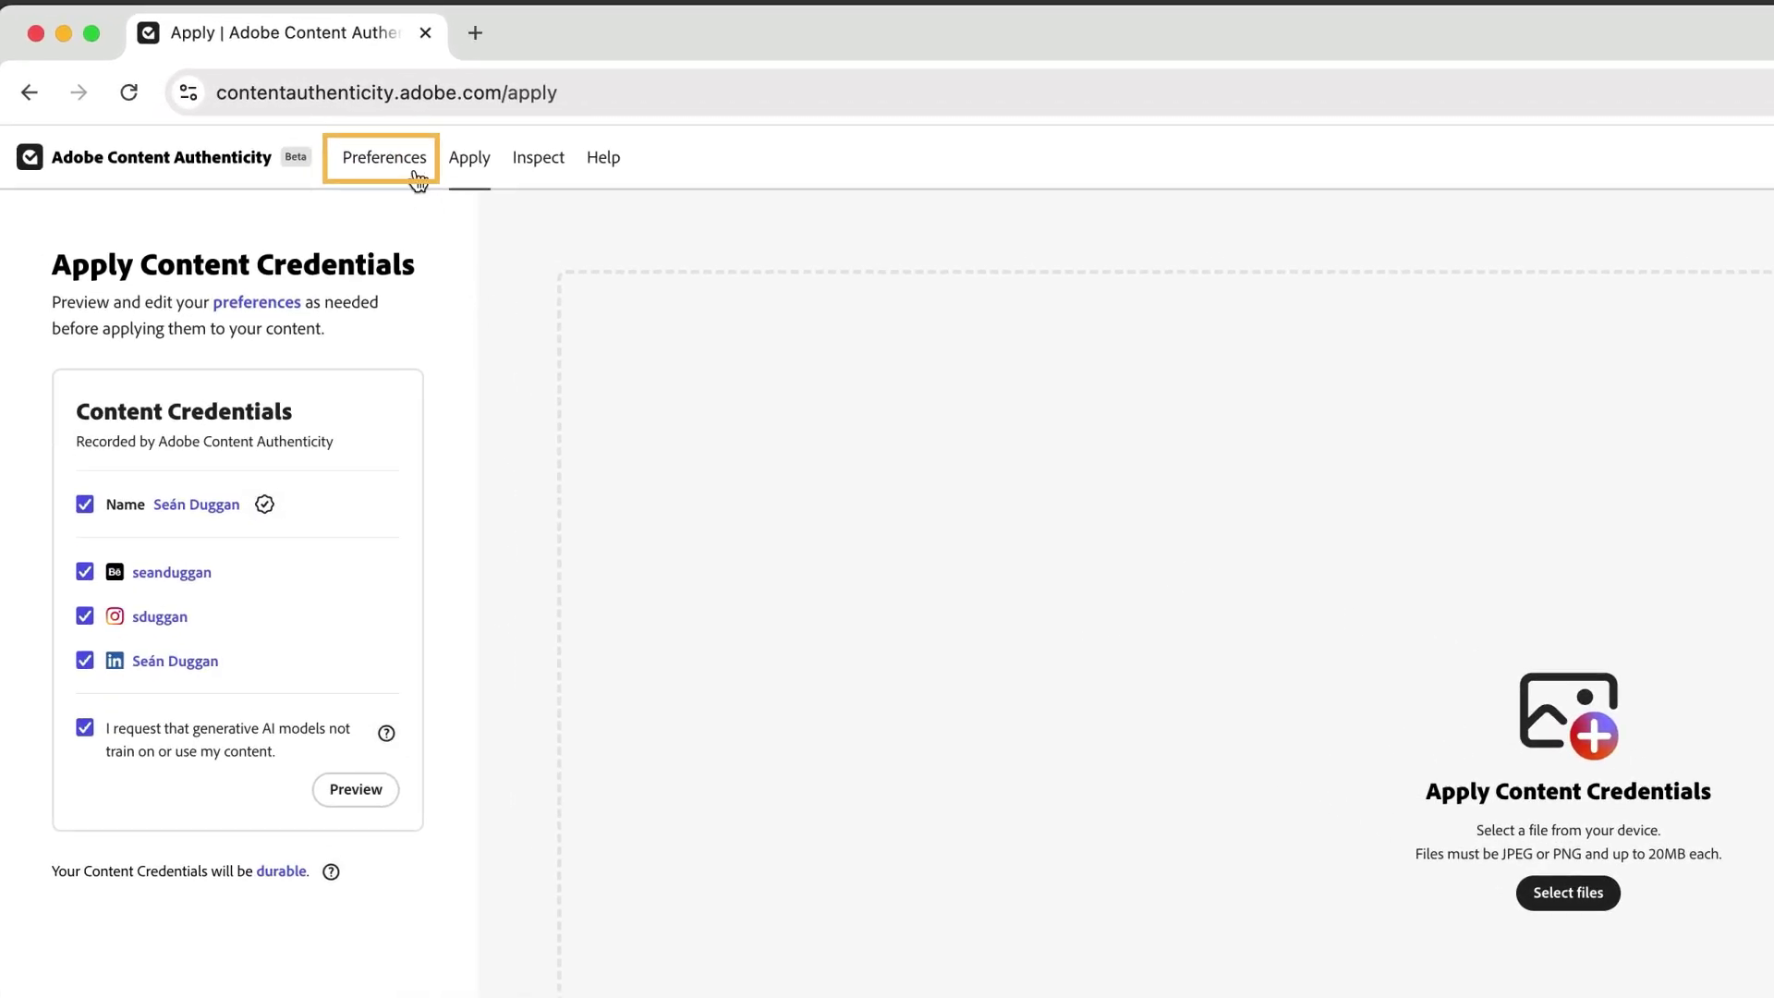
left_click(418, 180)
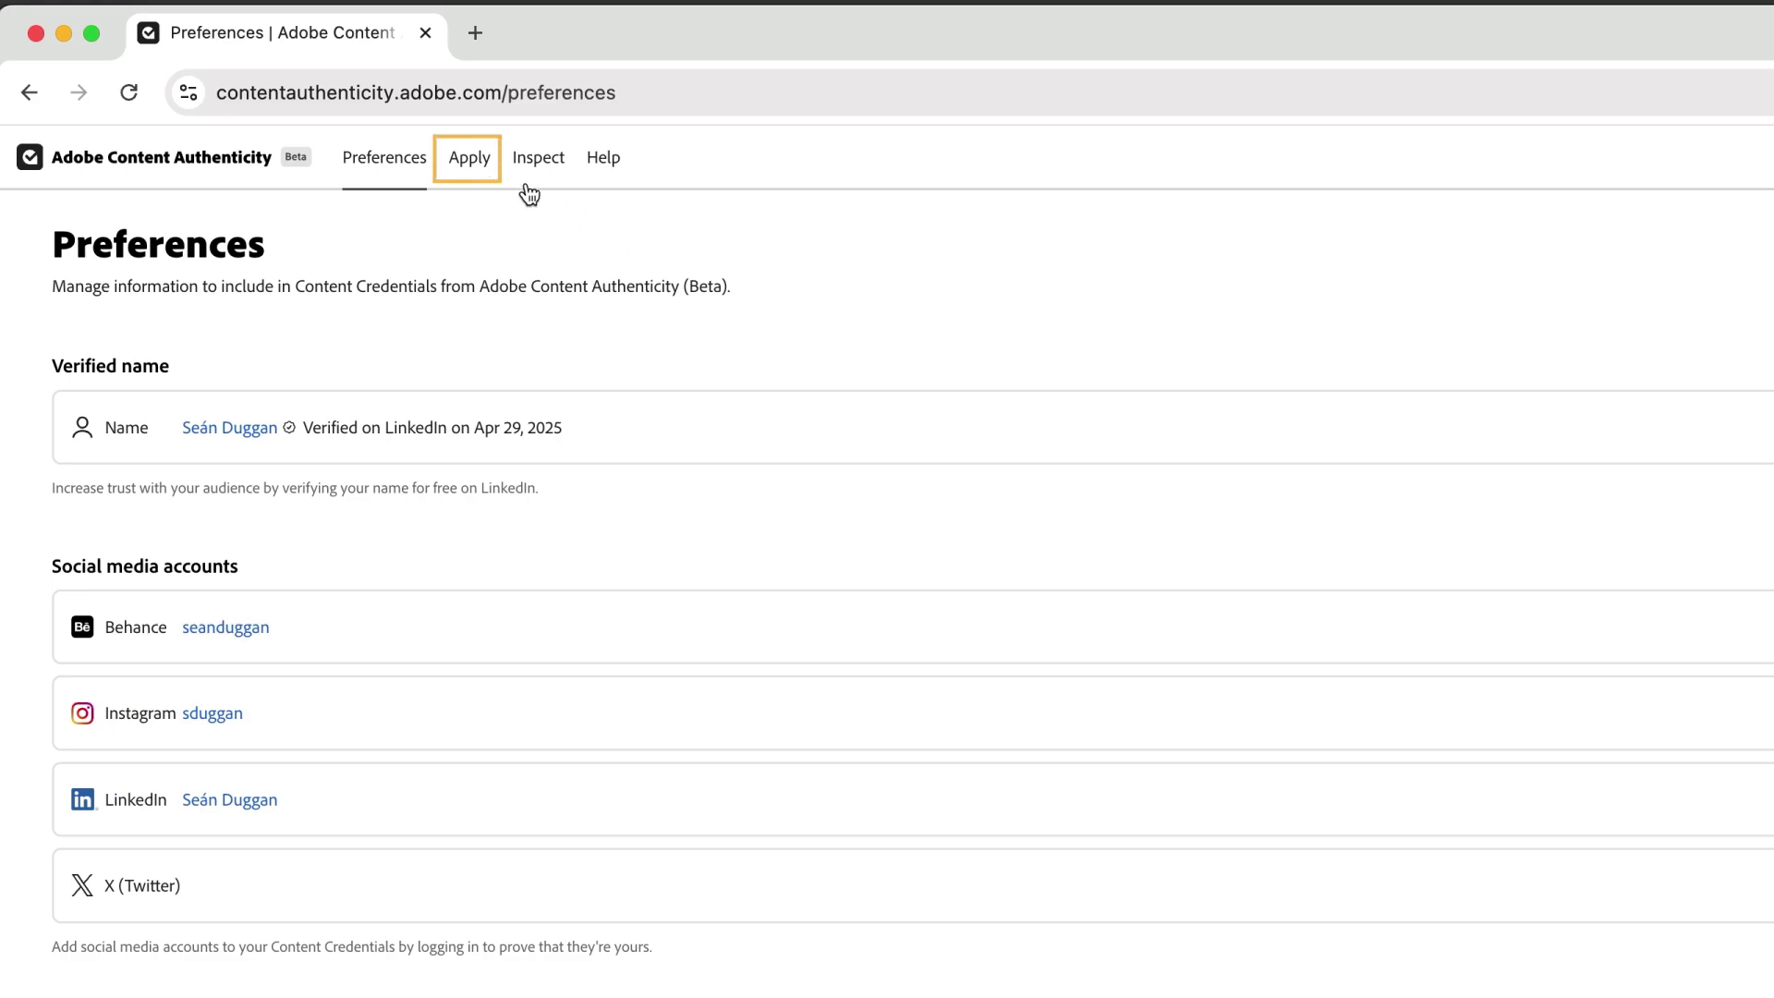
Add Behance and Instagram to the credentials on Apply, preview the card, and select all folder images
left_click(489, 171)
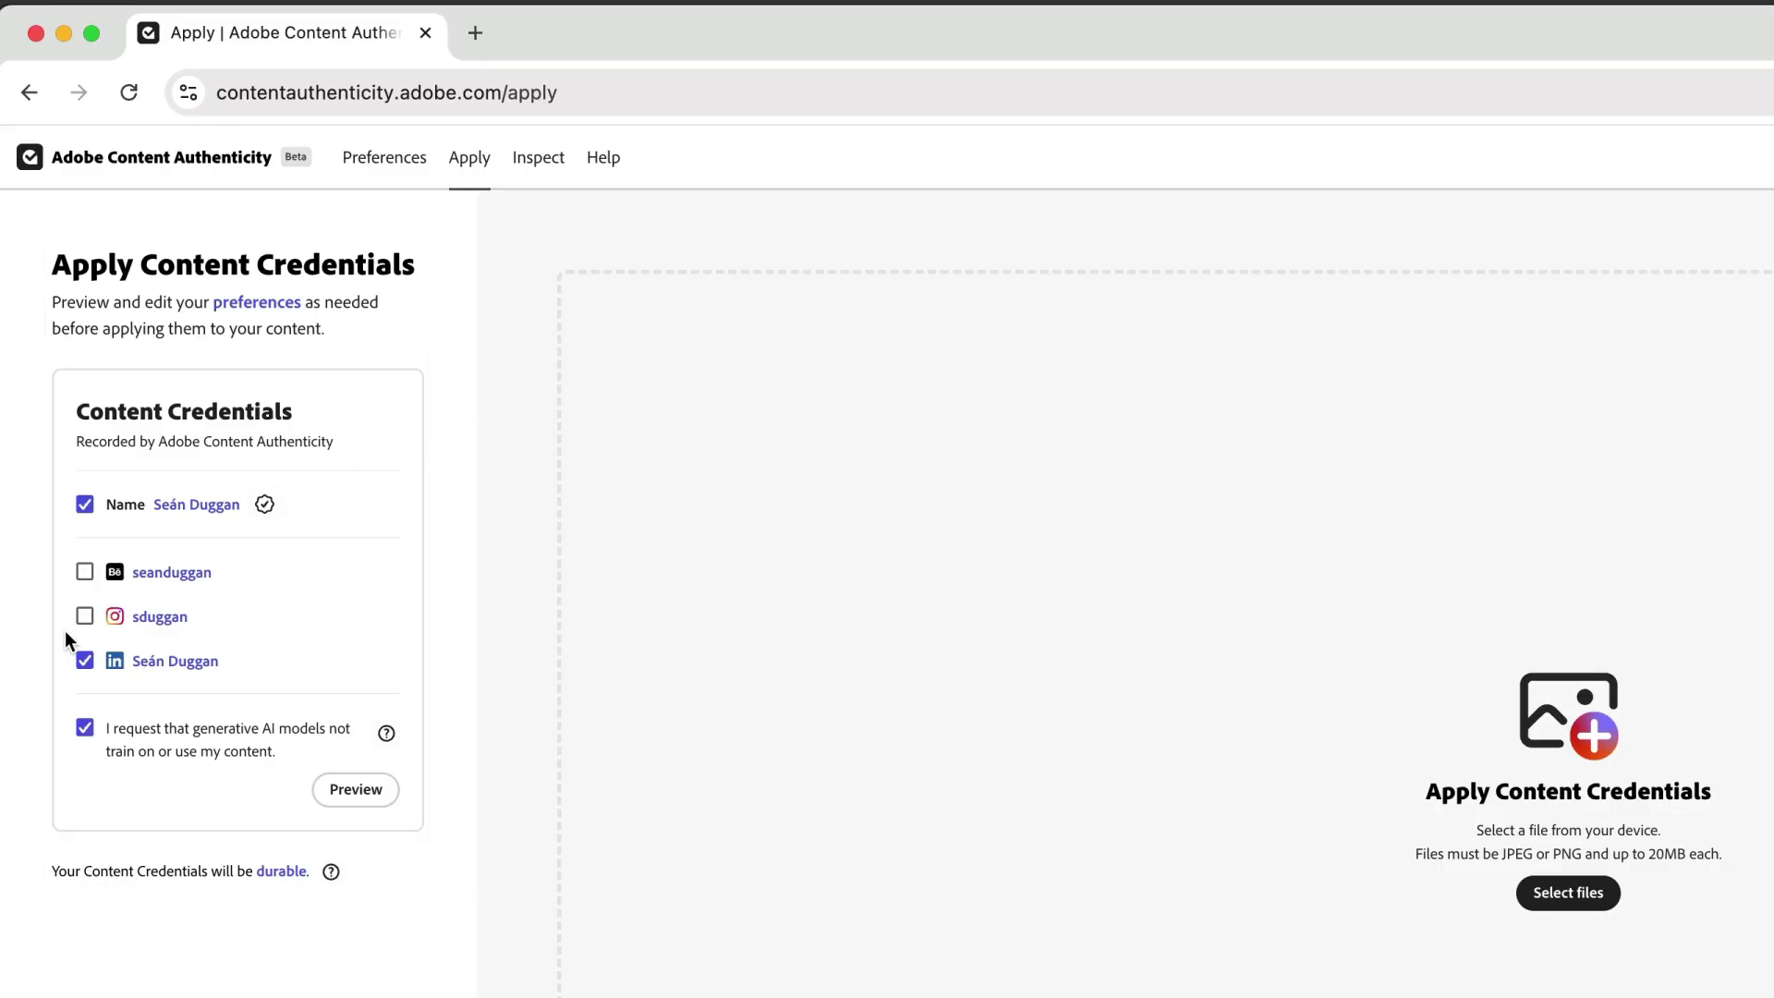
left_click(85, 619)
left_click(84, 573)
left_click(375, 791)
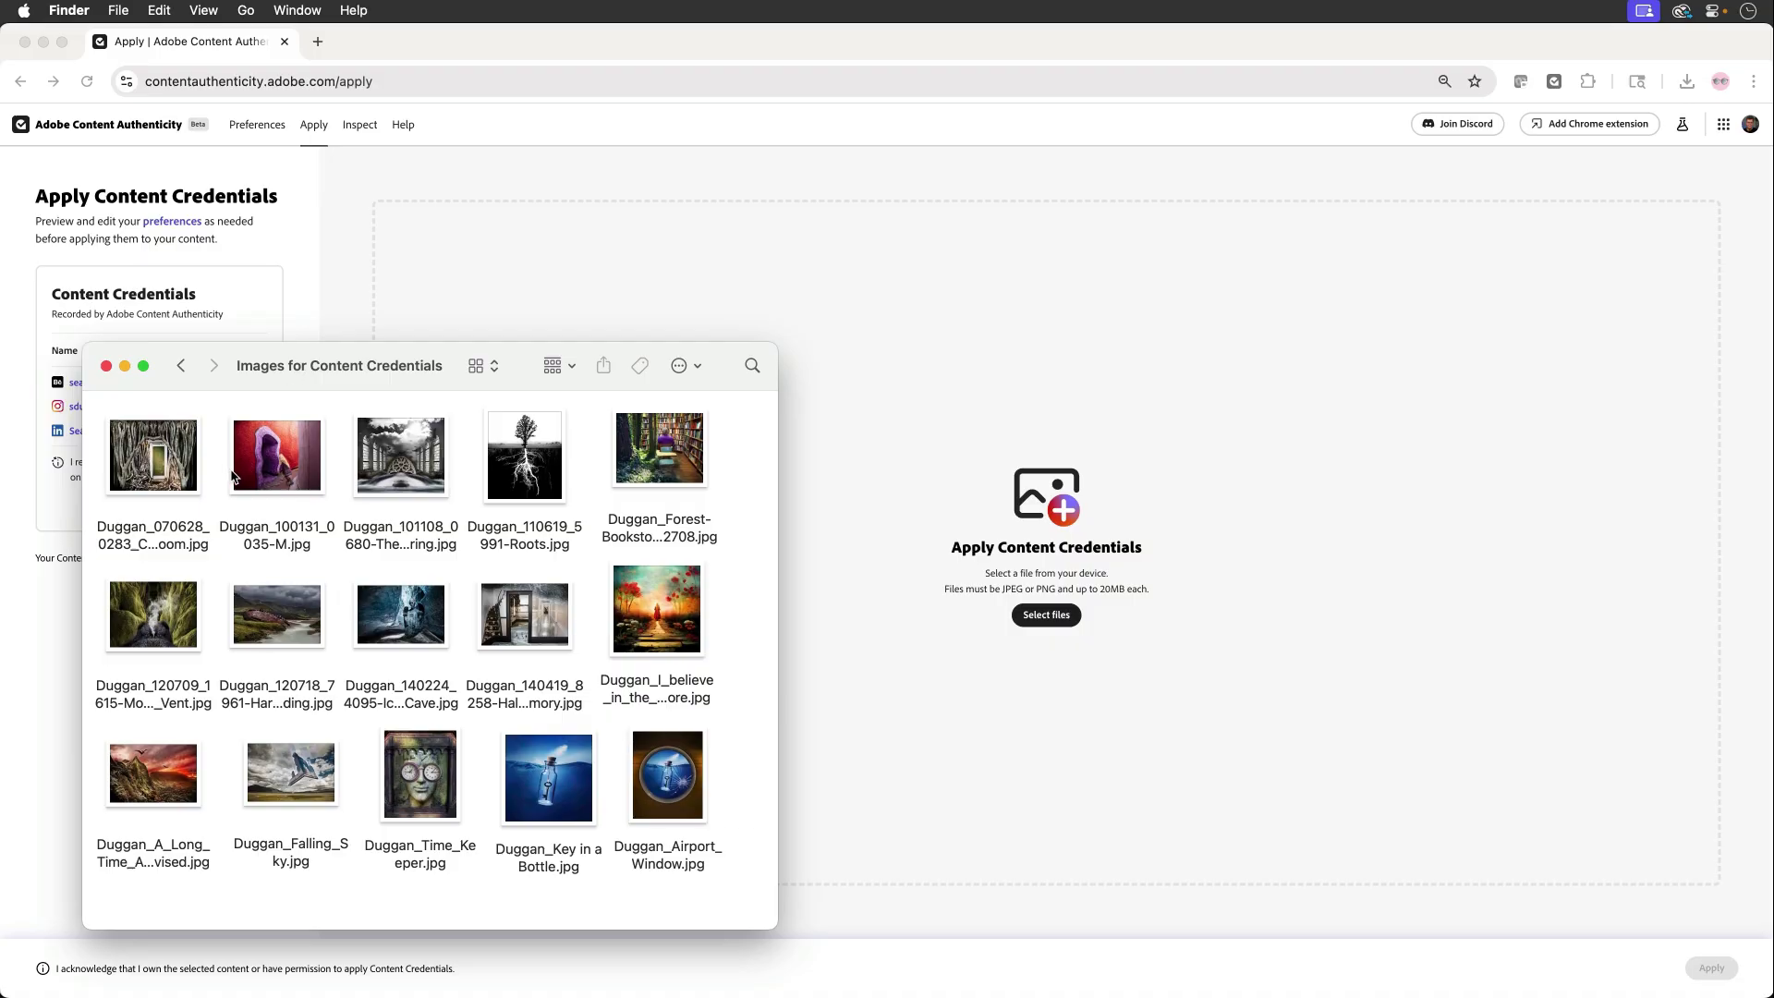
key("super+a")
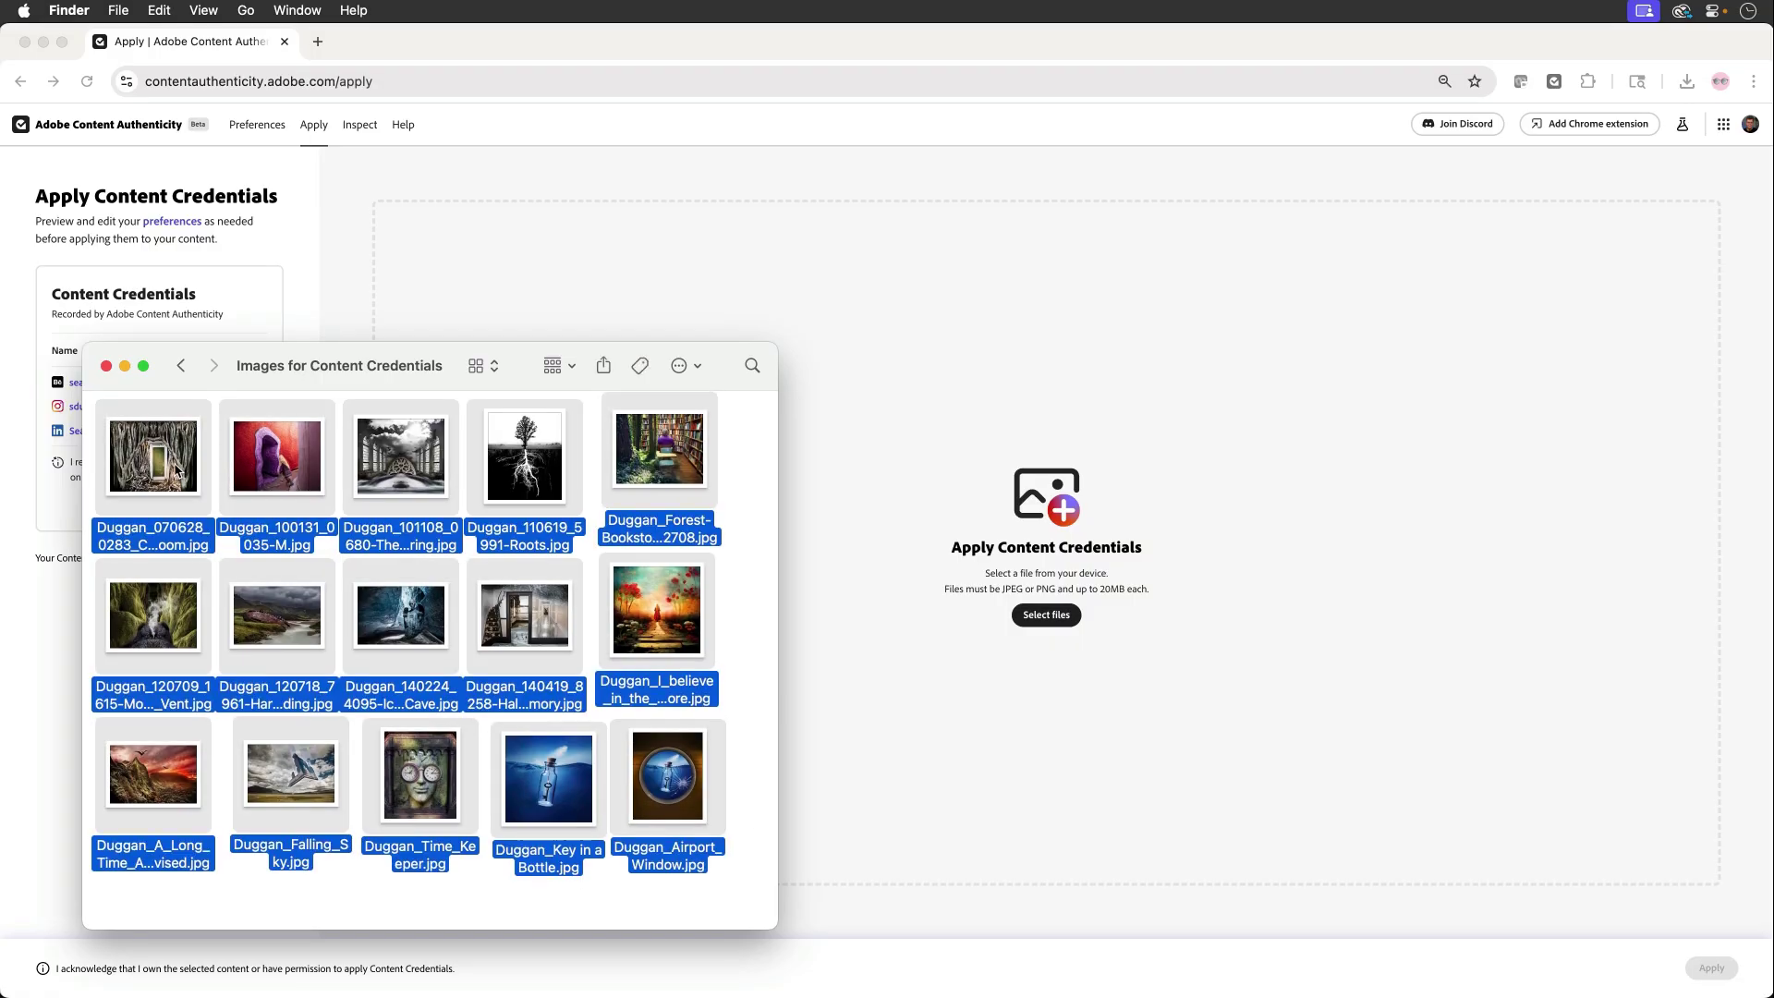
Drag all fifteen JPEGs from the Images for Content Credentials folder onto the Apply drop zone
left_click_drag(178, 471, 894, 419)
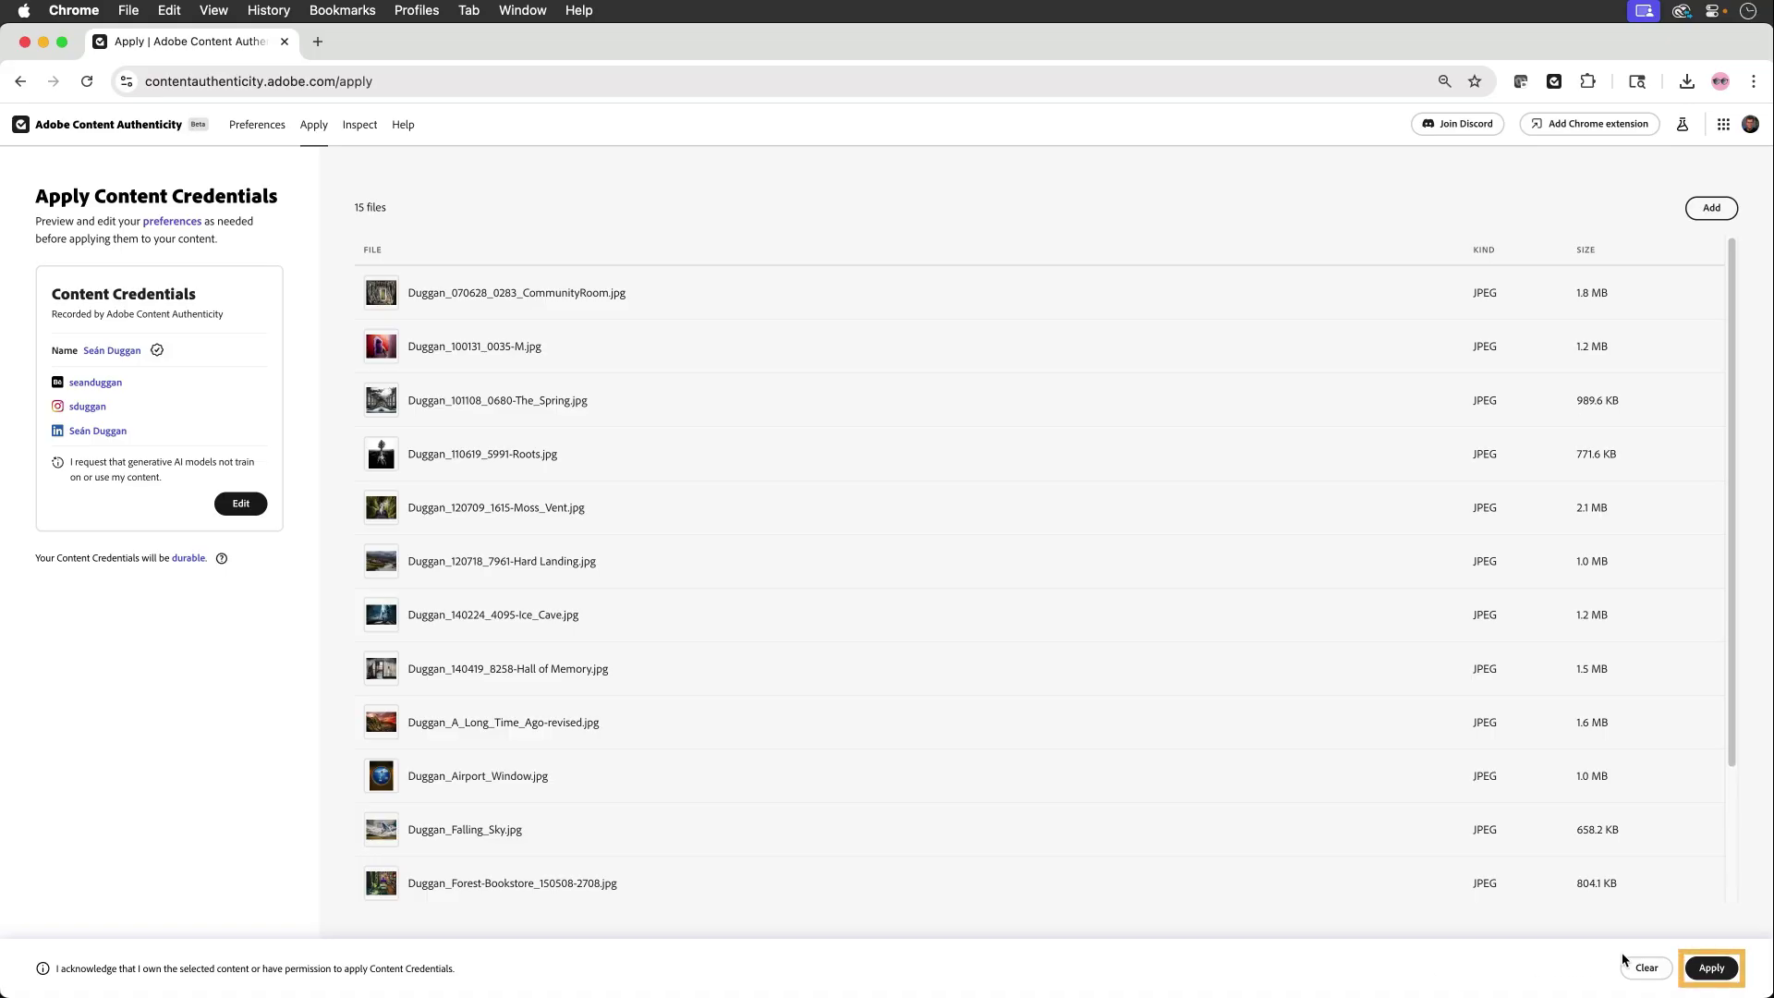
Apply Content Credentials to the 15 images and download them all as a zip
left_click(1705, 968)
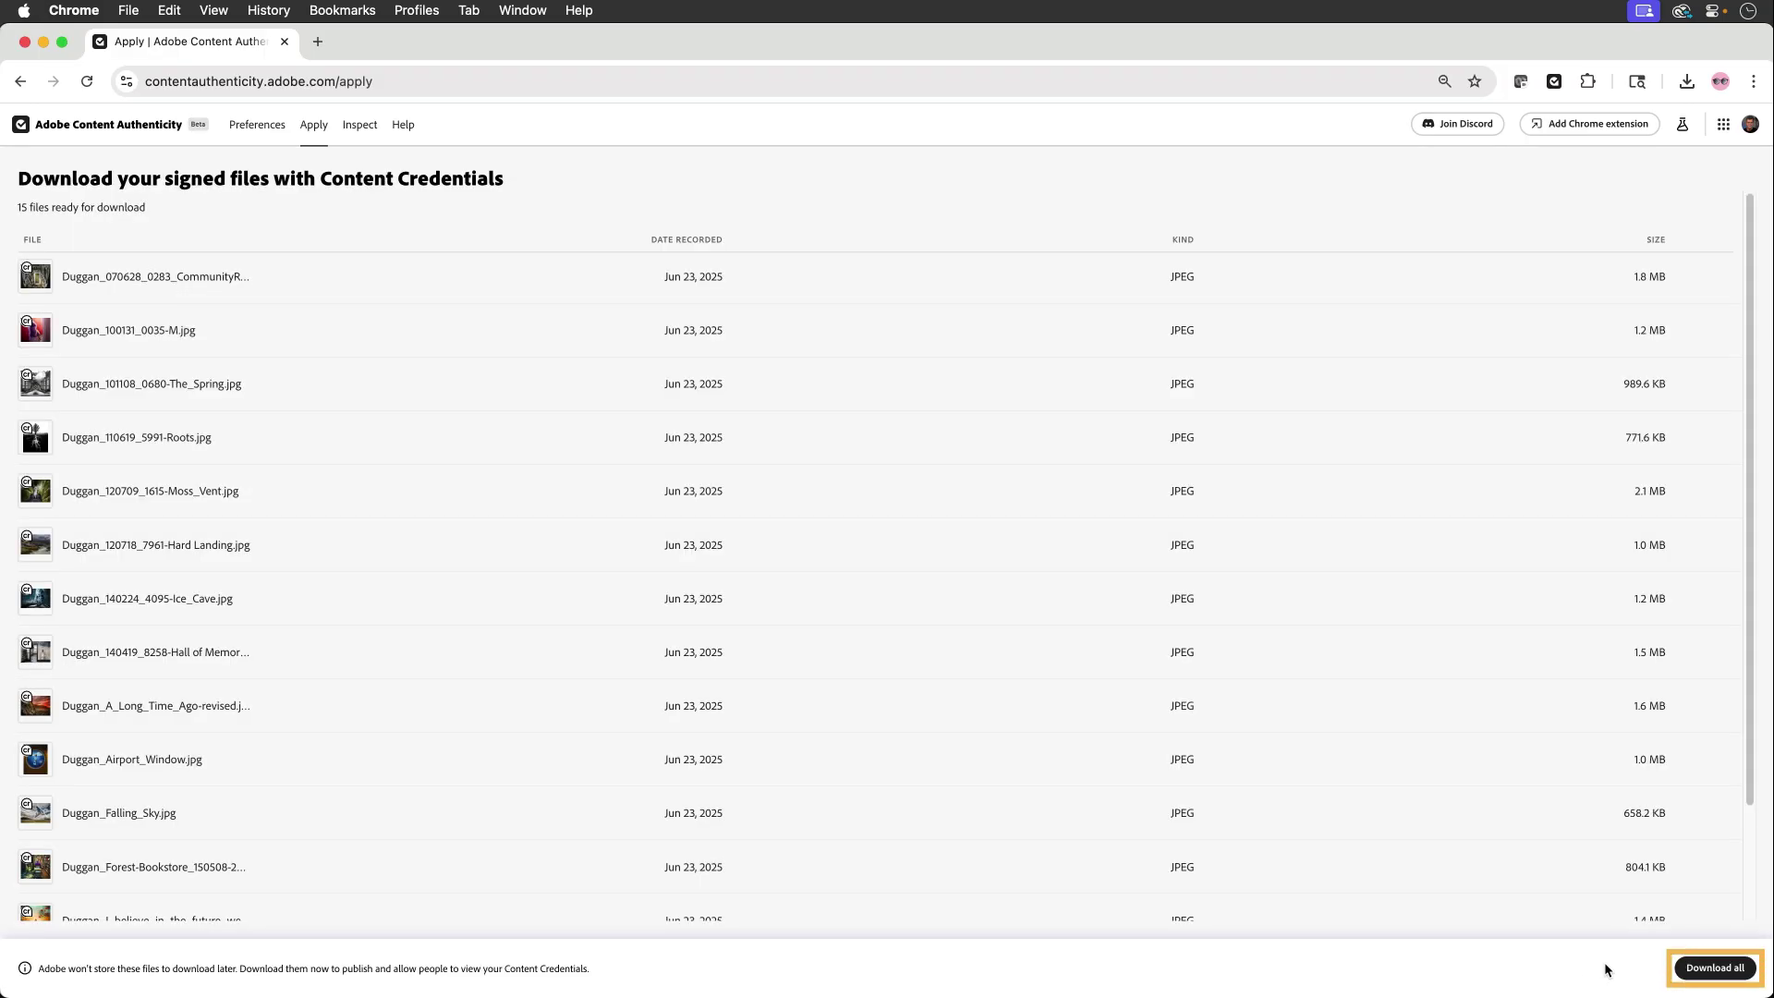
left_click(1696, 971)
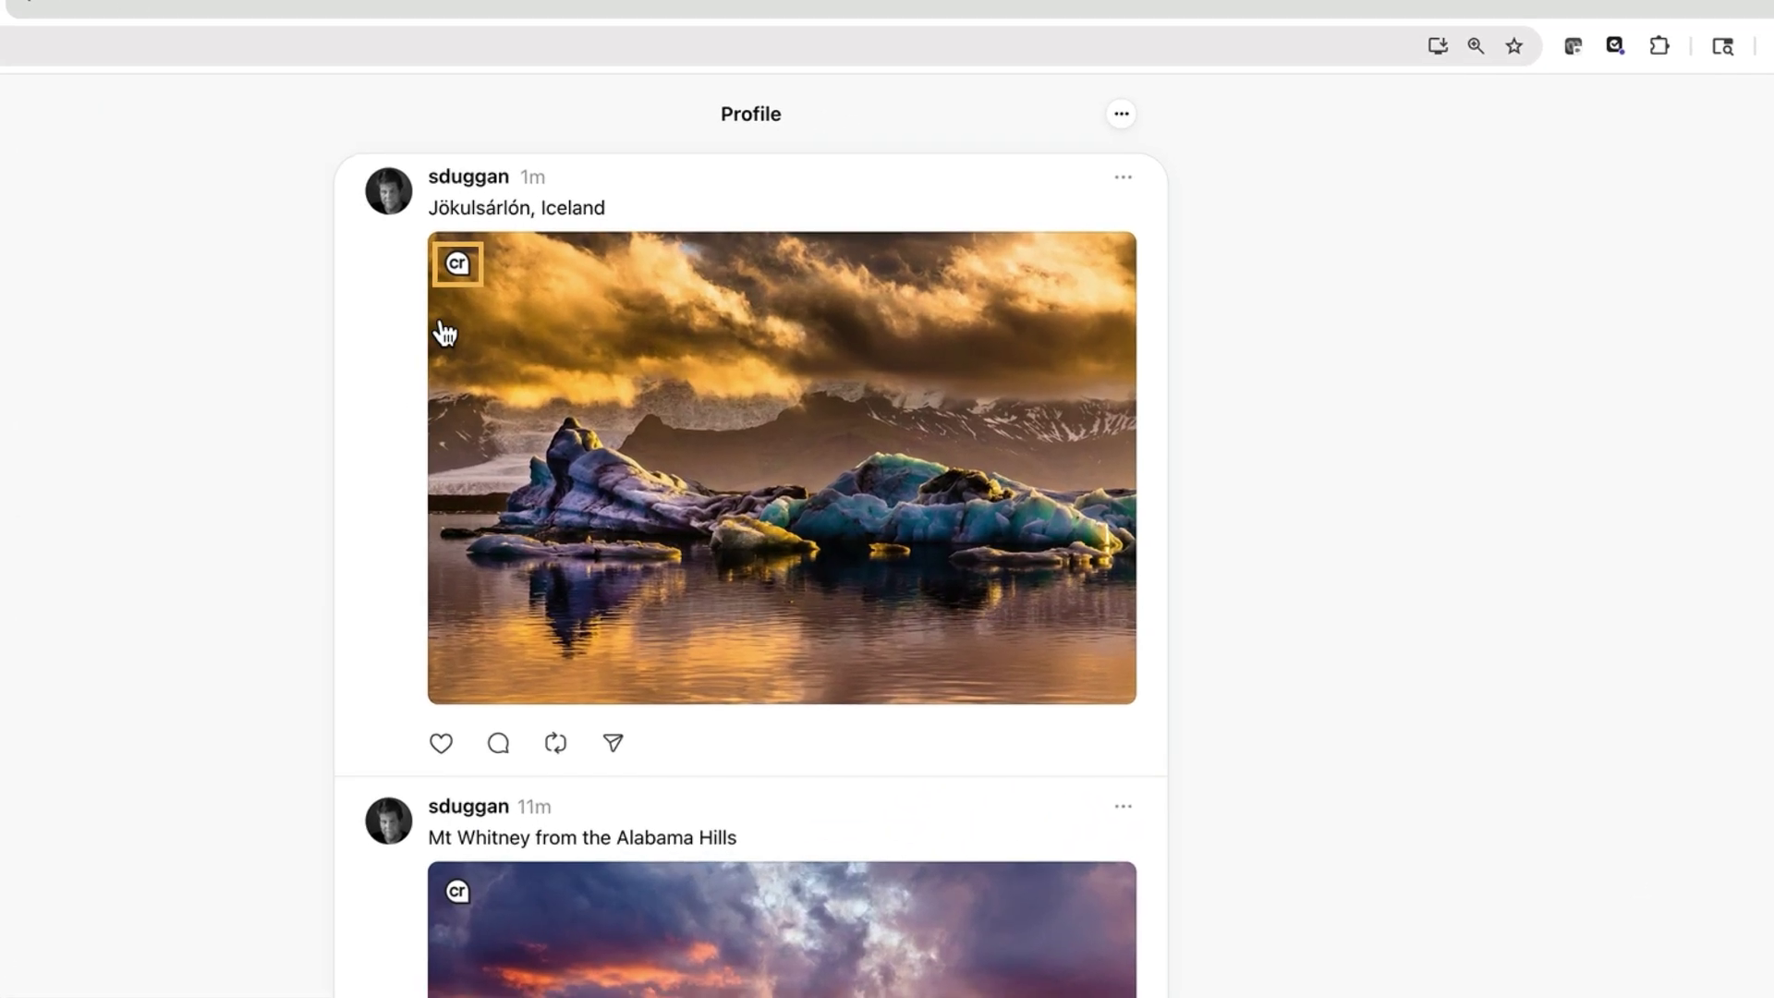
View the Jökulsárlón post's credentials with LinkedIn, Behance and Instagram accounts, then open Inspect
left_click(457, 265)
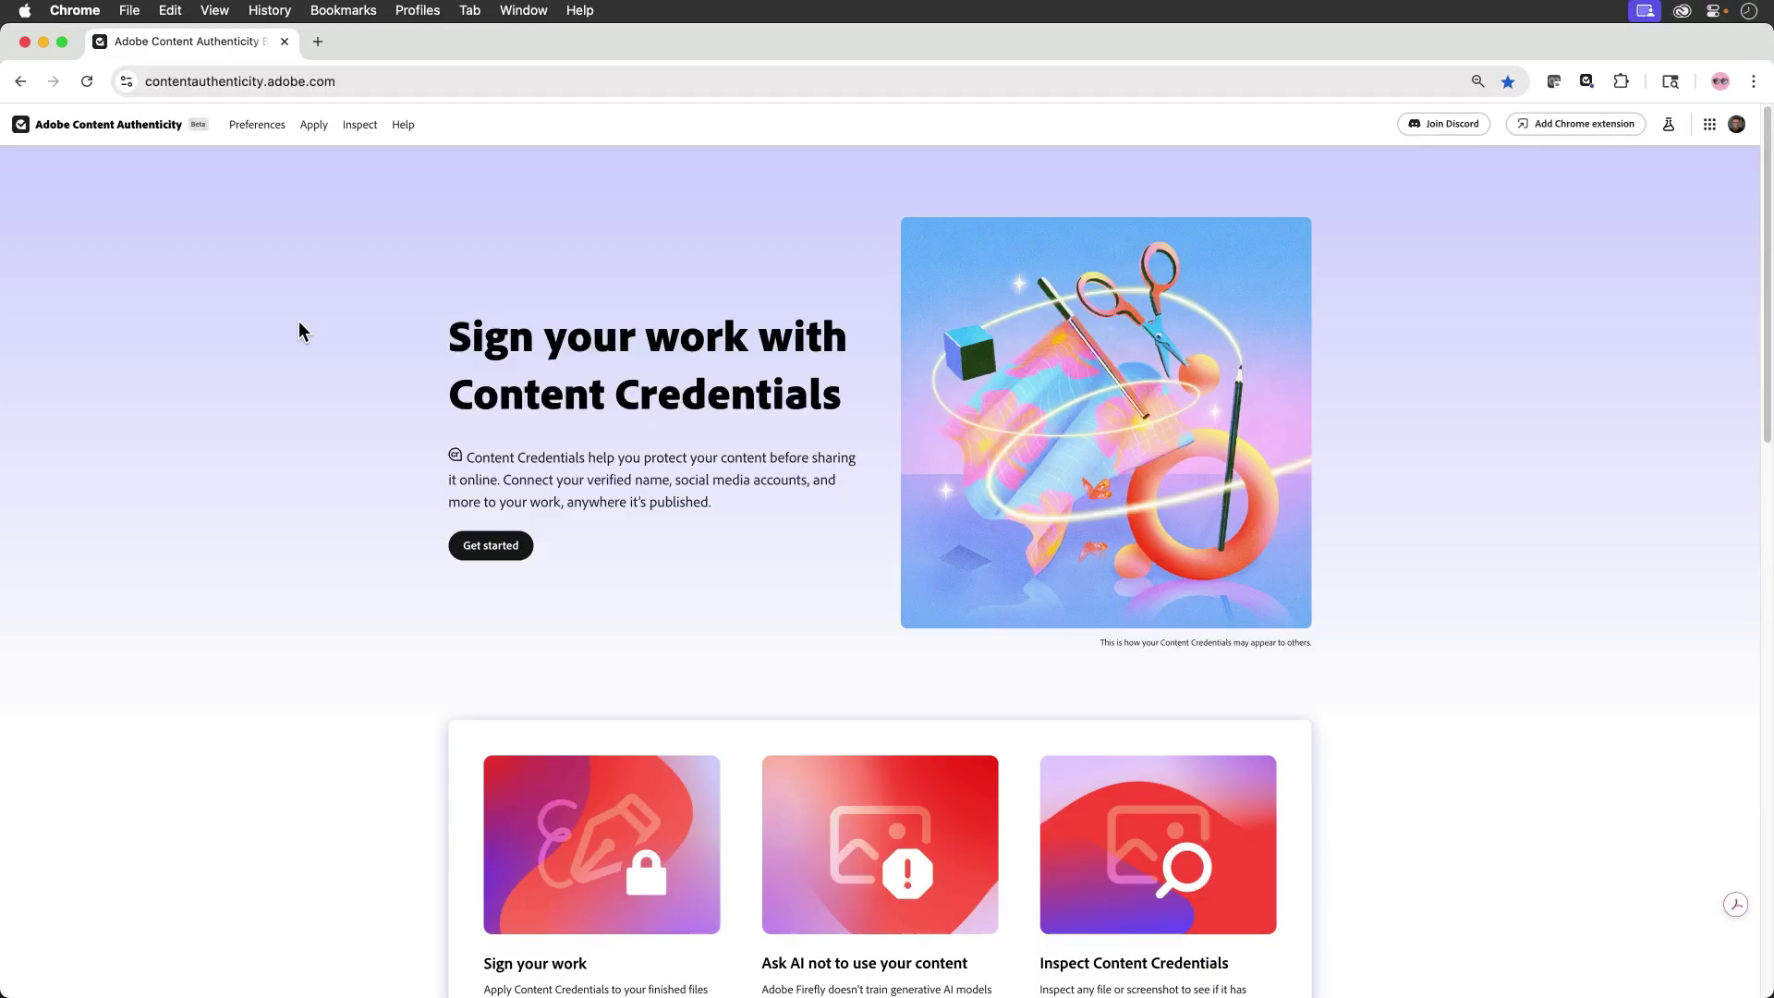
left_click(360, 134)
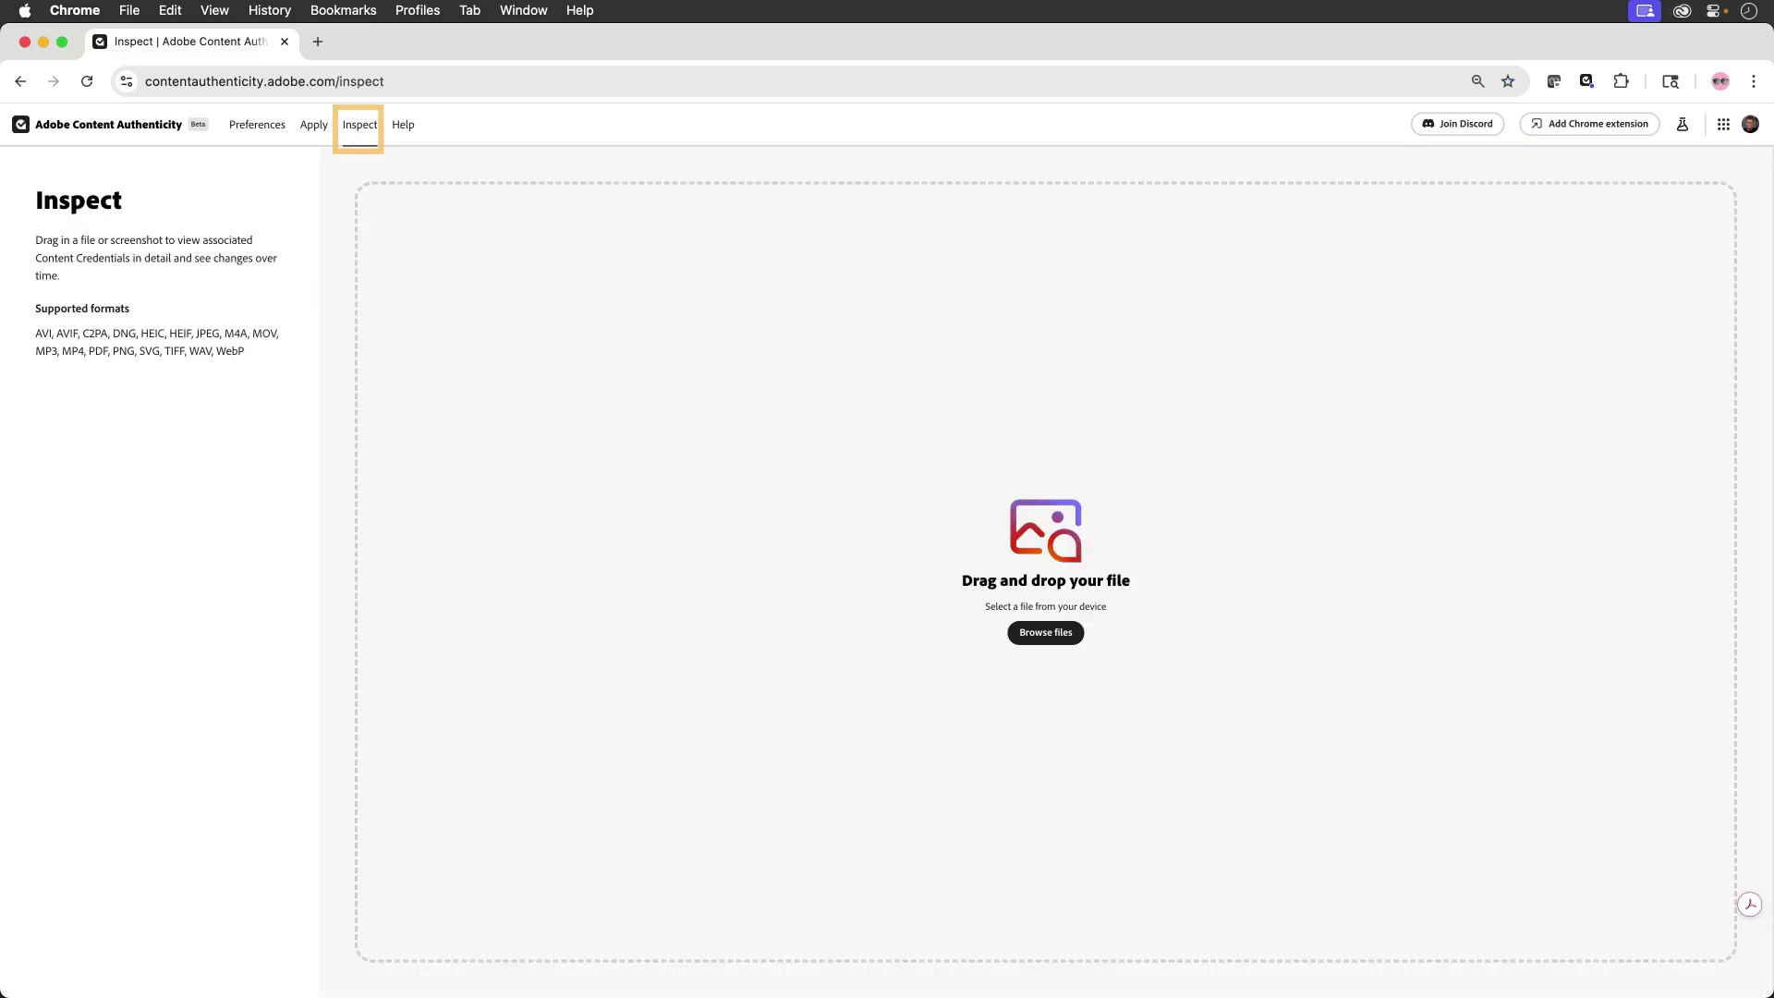
Quick Look the Miami beach screenshot, then drop it onto the Inspect page to find its credentials
mouse_move(55, 658)
left_mouse_down()
mouse_move(257, 580)
mouse_move(391, 647)
left_mouse_up()
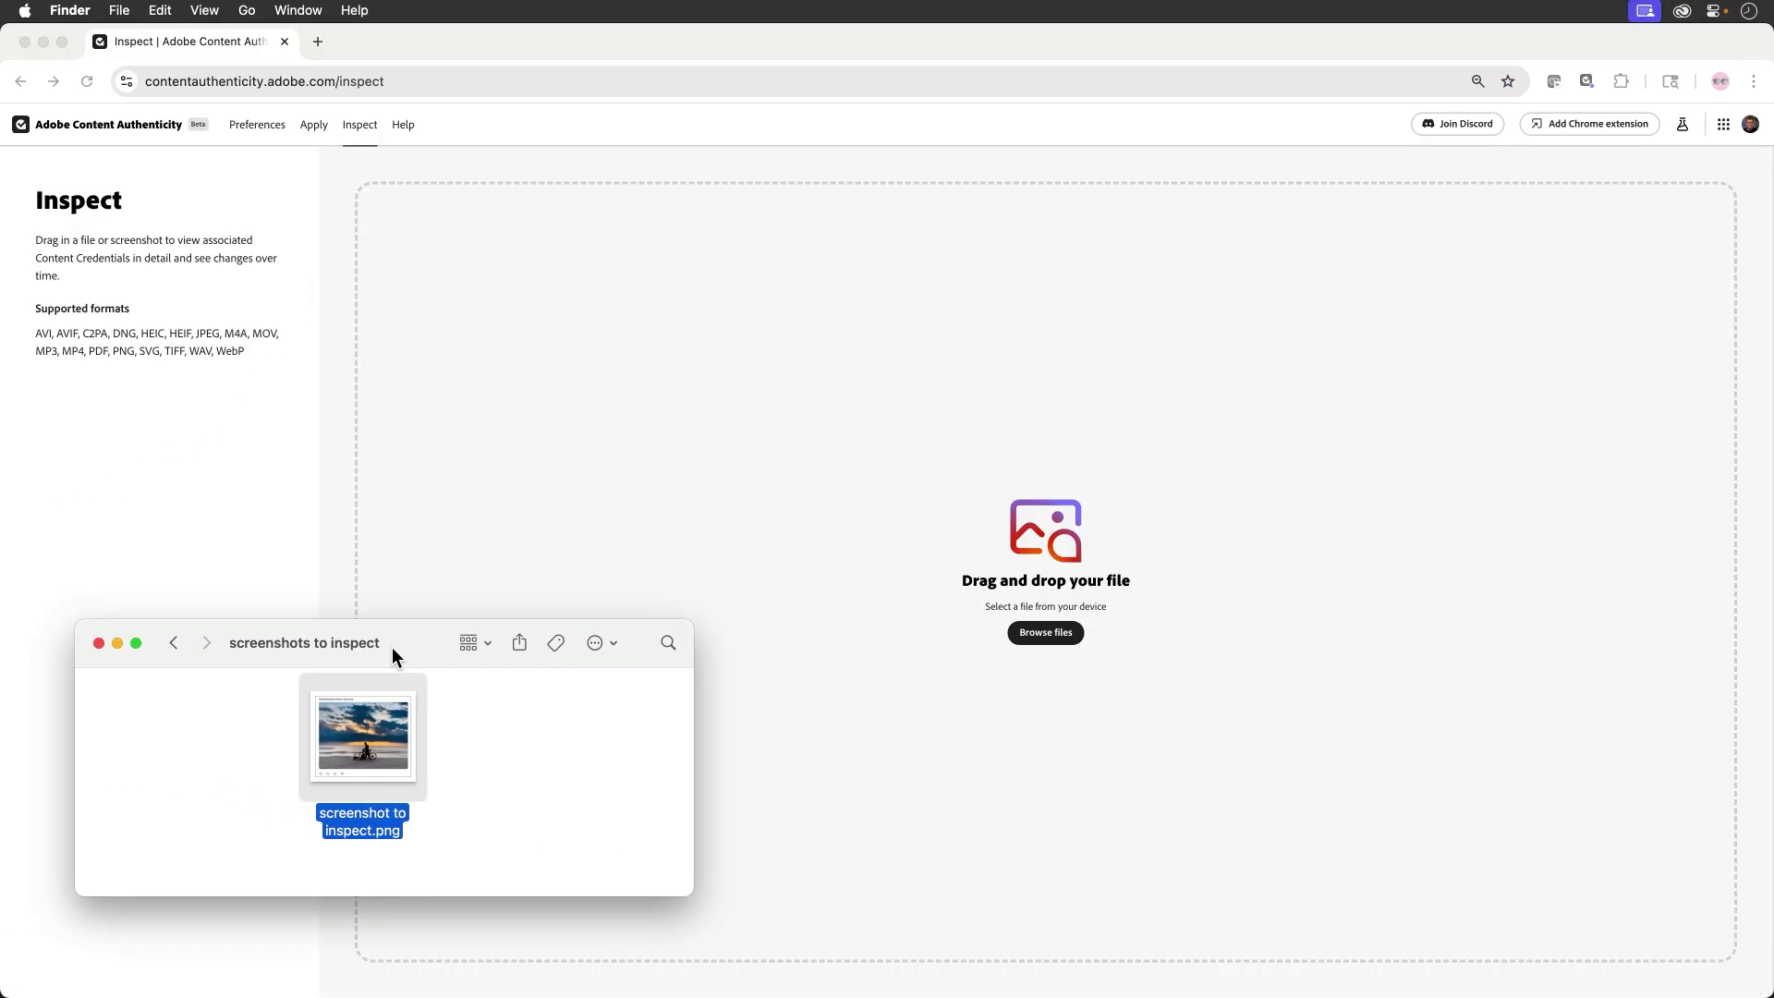
key("space")
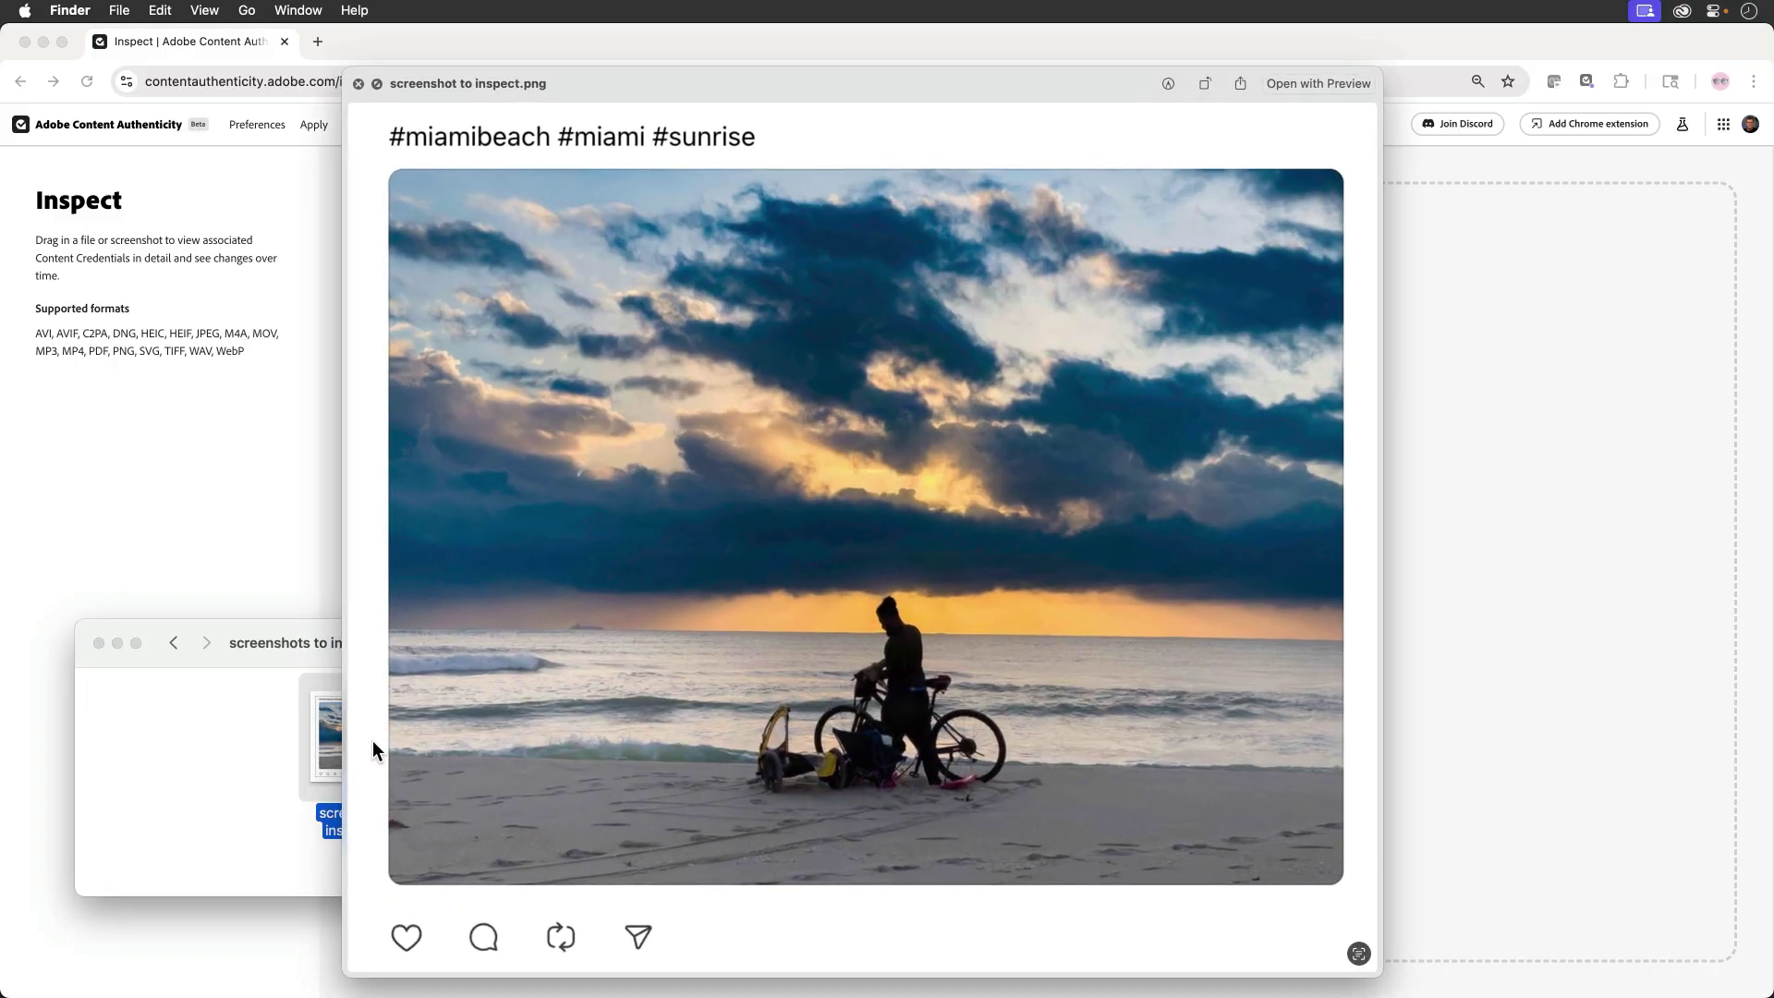
key("space")
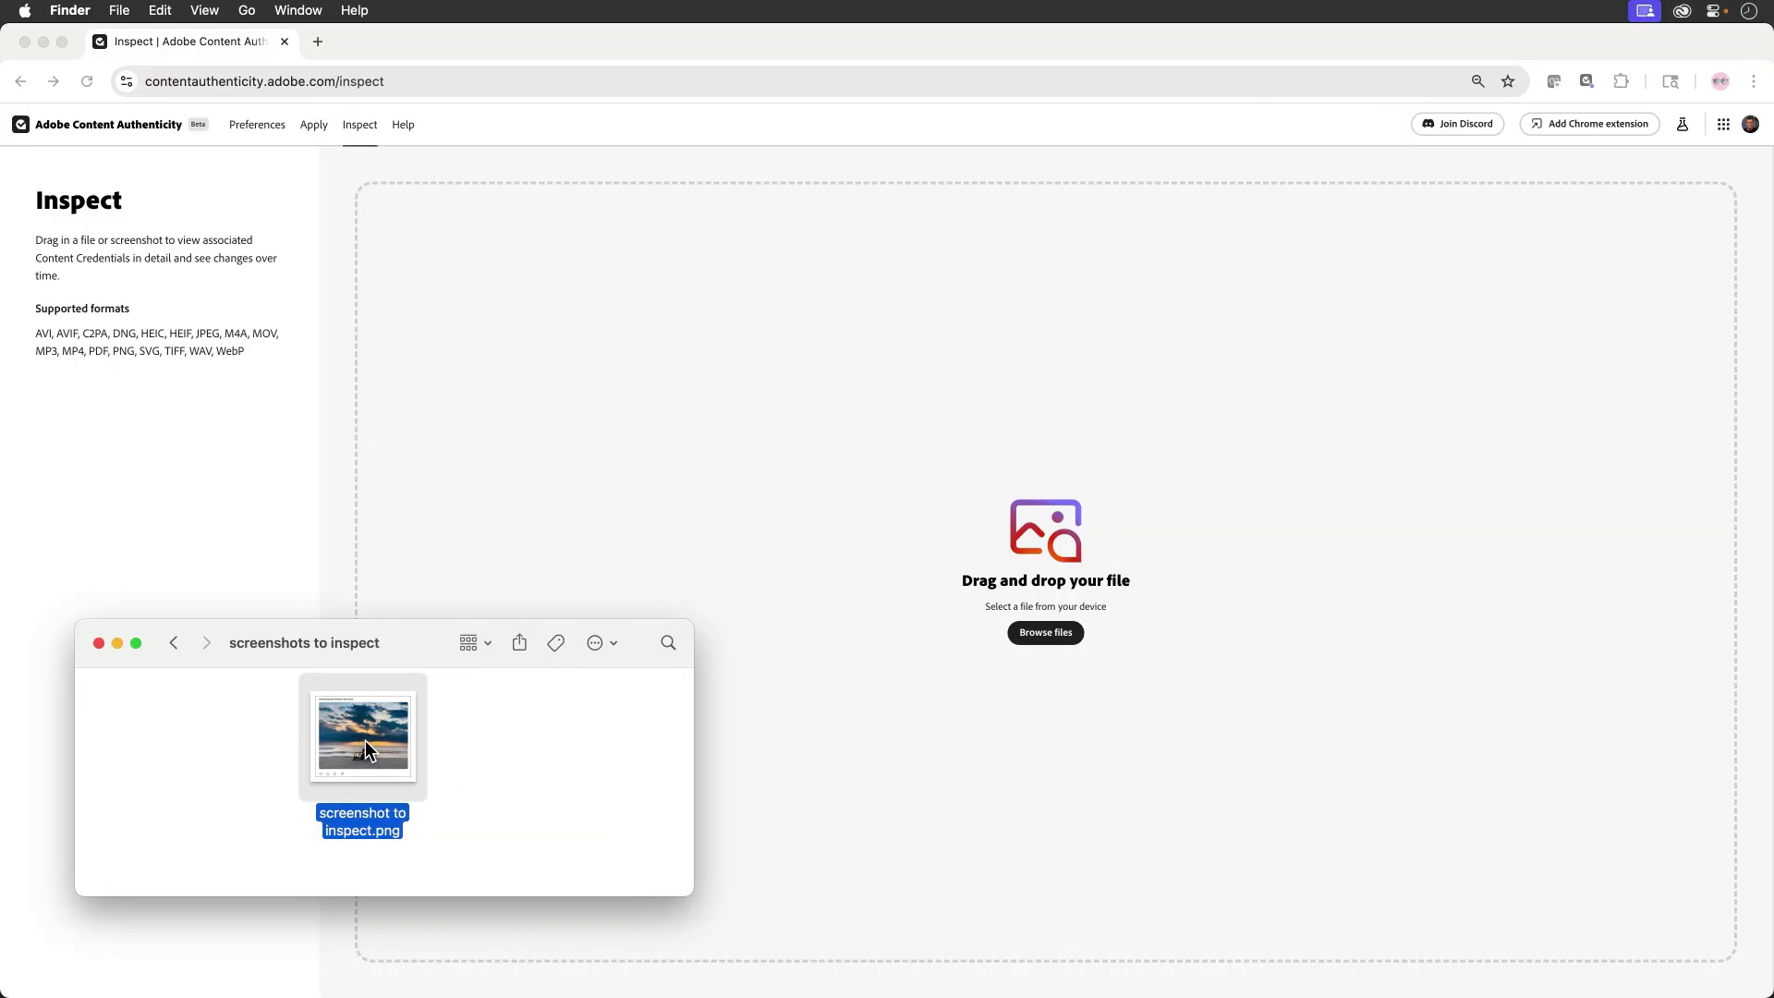
mouse_move(364, 740)
left_mouse_down()
mouse_move(651, 522)
mouse_move(965, 580)
left_mouse_up()
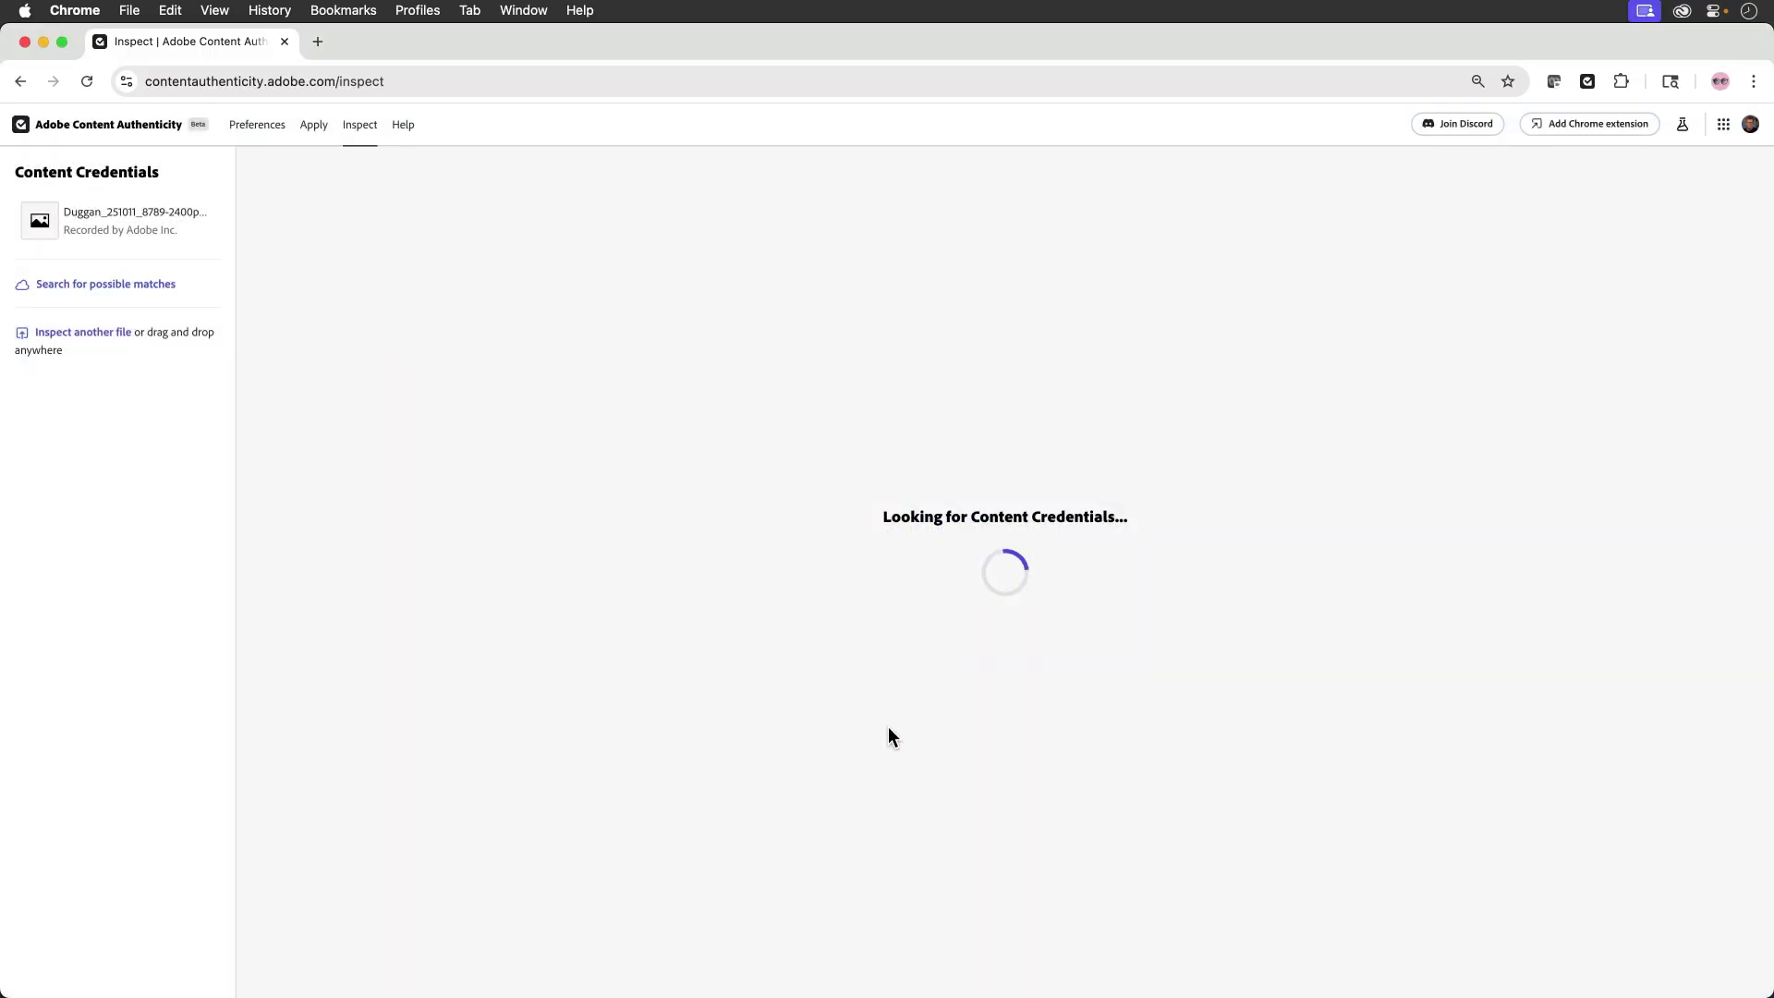